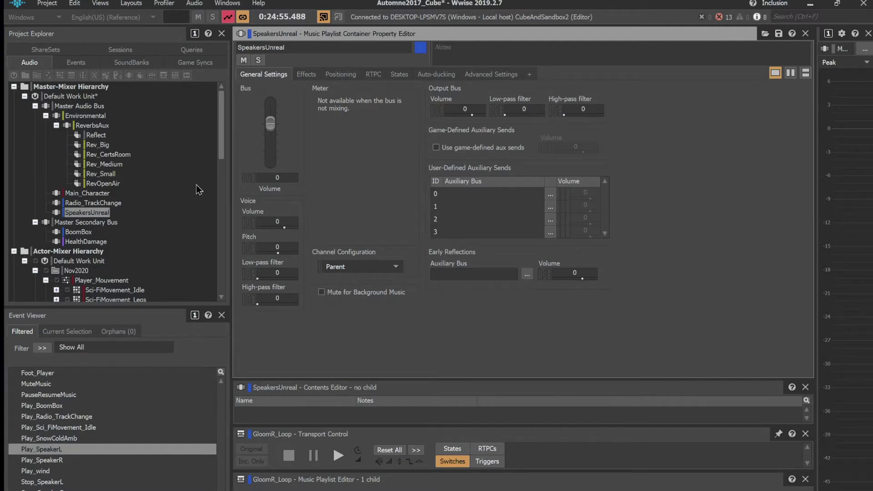
- Go over the reverb auxiliary buses from RevOpenAir to Rev_Big under ReverbsAux and show Rev_Big's properties
{"action": "left_click", "coordinate": [99, 146]}
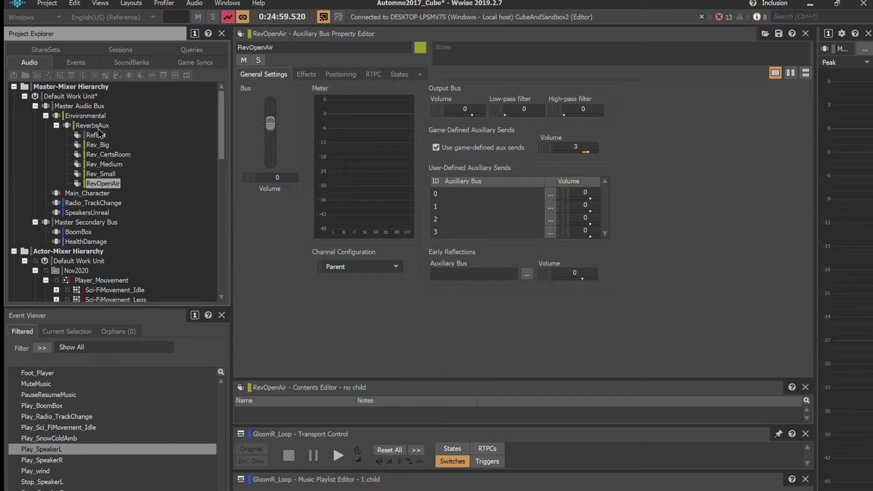
{"action": "key", "text": "shift+Up"}
{"action": "key", "text": "shift+Up"}
{"action": "key", "text": "shift+Up"}
{"action": "key", "text": "shift+Up"}
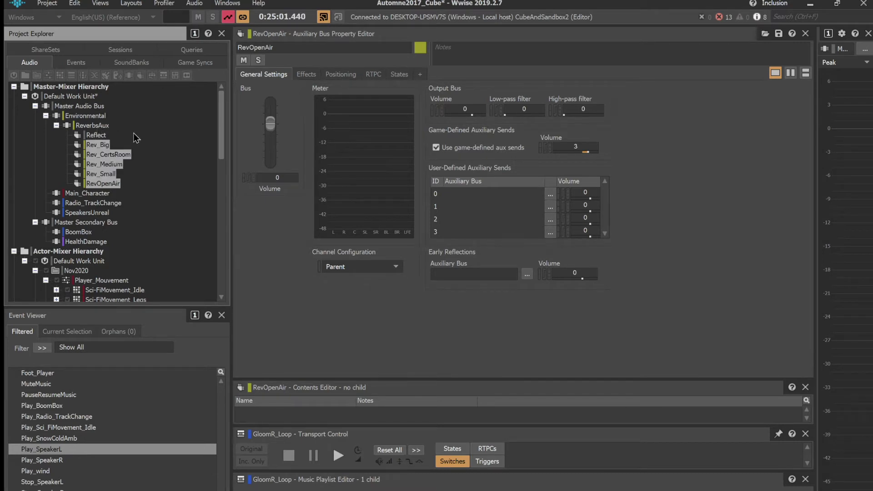
{"action": "key", "text": "Down"}
{"action": "key", "text": "Up"}
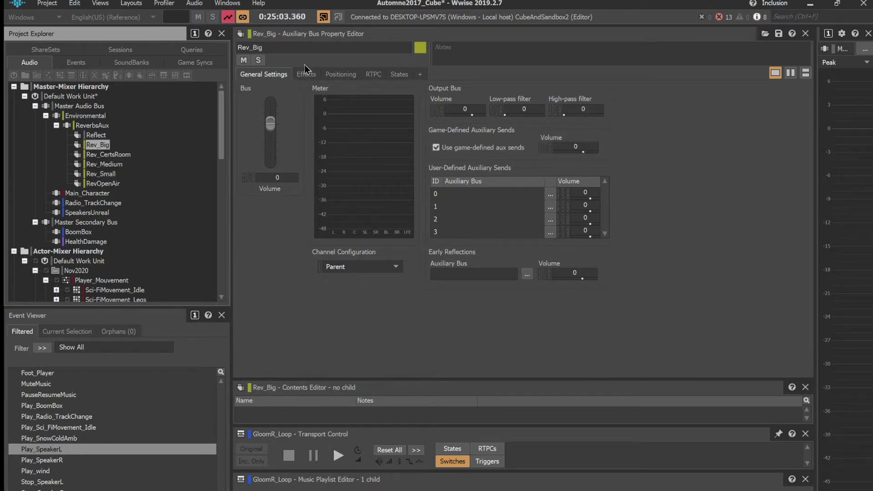
- Review the effects assigned to each reverb auxiliary bus, from Rev_Big through RevOpenAir
{"action": "left_click", "coordinate": [305, 73]}
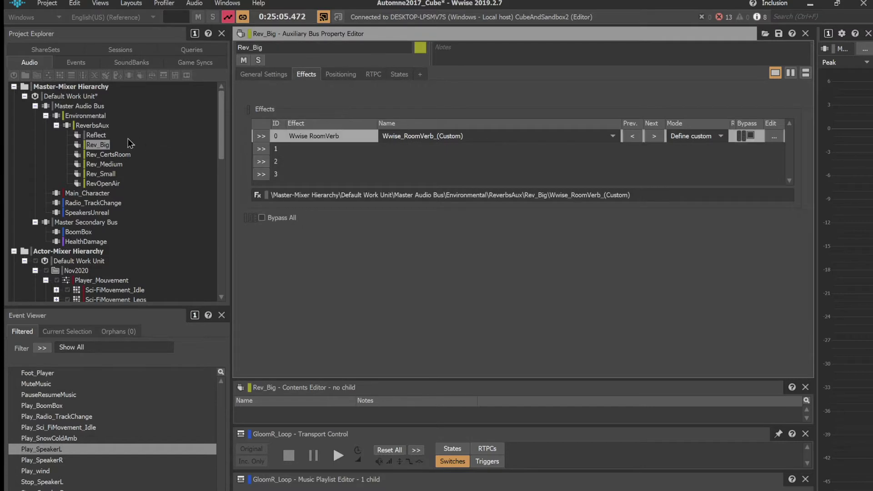
{"action": "left_click", "coordinate": [101, 143]}
{"action": "key", "text": "Down"}
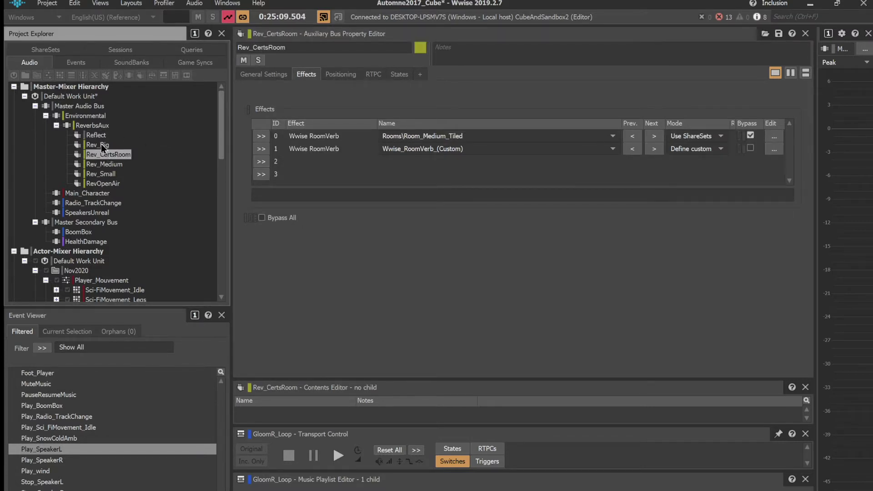
{"action": "key", "text": "Down"}
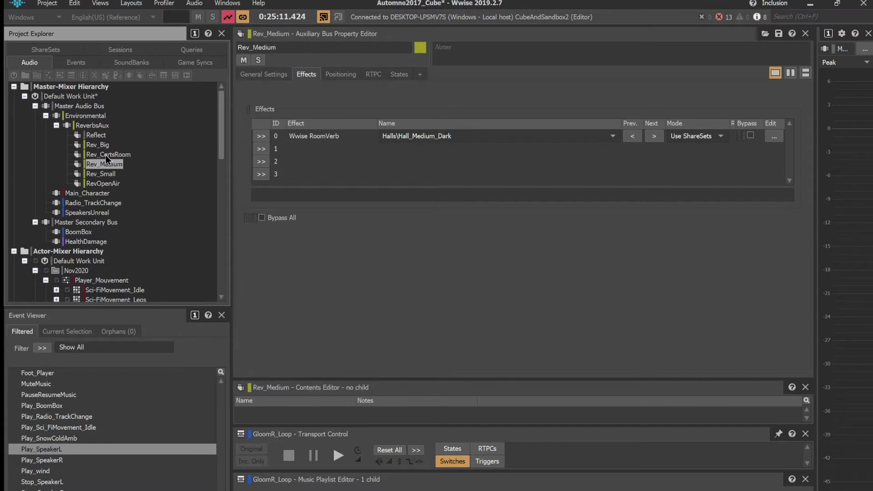
{"action": "key", "text": "Down"}
{"action": "key", "text": "Down"}
{"action": "key", "text": "Up"}
{"action": "key", "text": "Up"}
- Check the game-defined auxiliary send settings of GloomL_Loop and GloomR_Loop in the Interactive Music Hierarchy
{"action": "scroll", "coordinate": [178, 190], "scroll_direction": "down", "scroll_amount": 12}
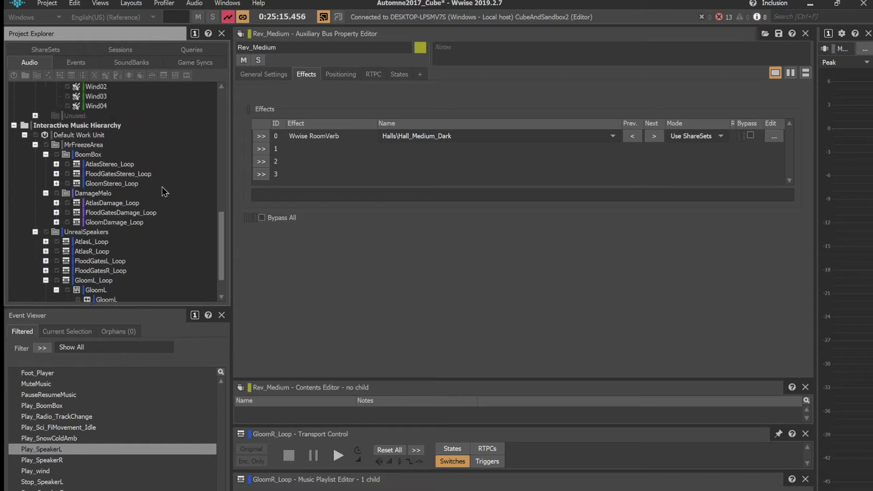
{"action": "left_click", "coordinate": [93, 242]}
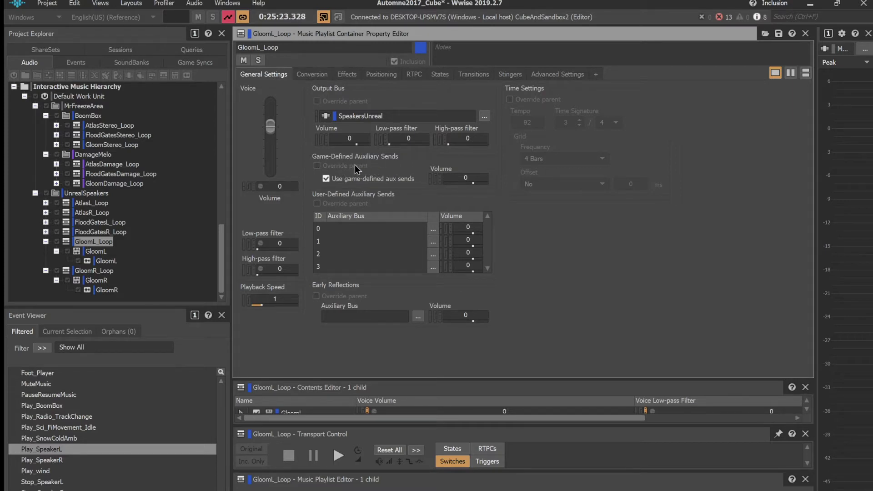
{"action": "left_click", "coordinate": [101, 271]}
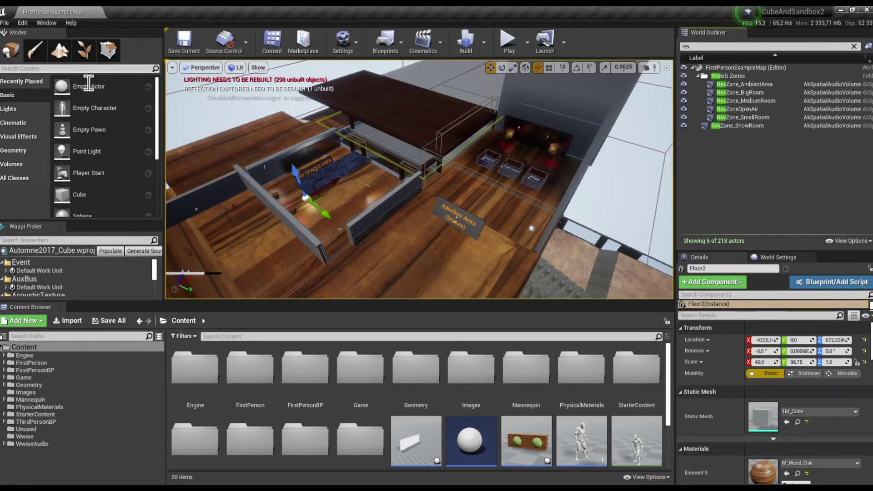
- In Unreal Editor, search the placeable classes for "ak" and select the RevZoneOpenAir and RevZone_MediumRoom volumes
{"action": "type", "text": "aks"}
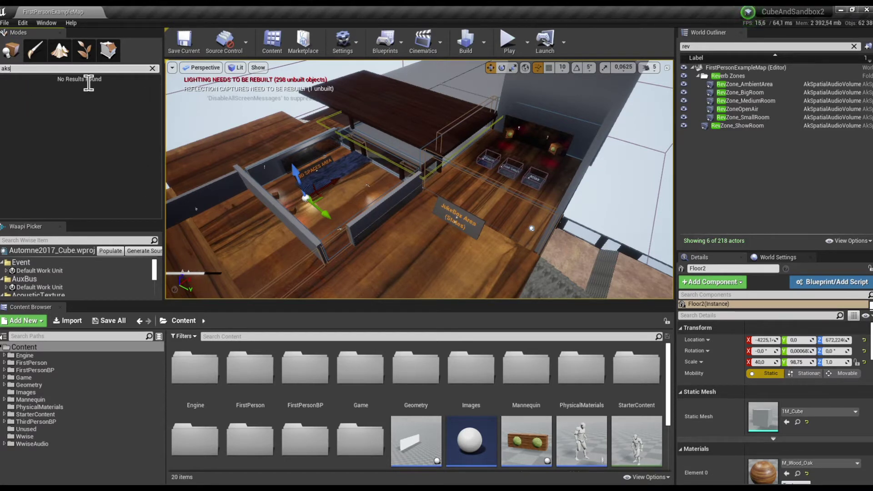
{"action": "key", "text": "BackSpace"}
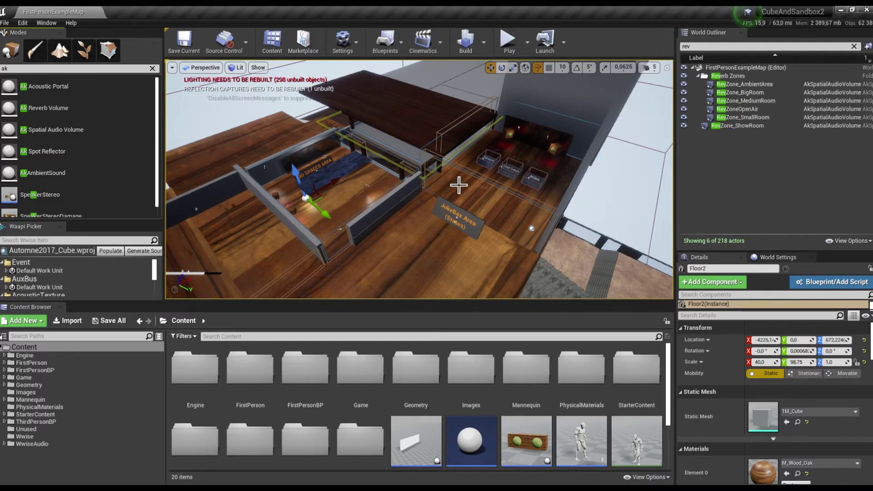
{"action": "left_click", "coordinate": [761, 108]}
{"action": "left_click", "coordinate": [763, 101], "text": "ctrl"}
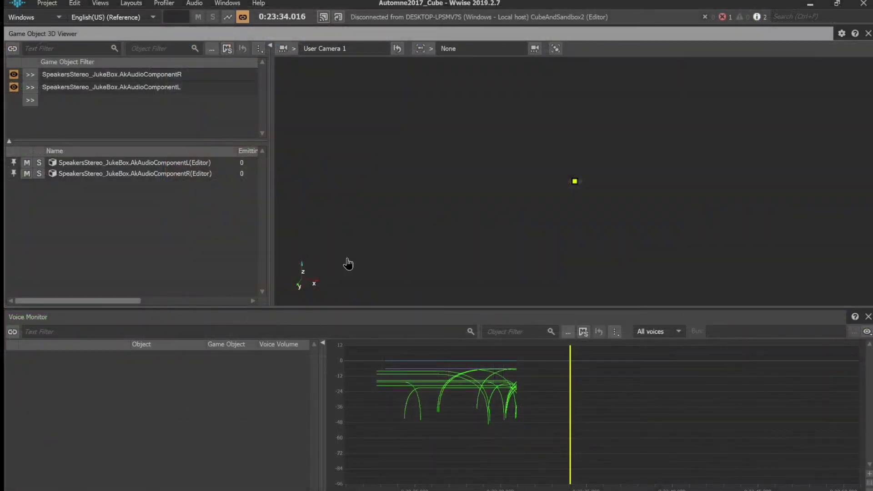
- In Wwise, connect to the CubeAndSandbox2 editor session and examine the rooms, portals and JukeBox speaker emitters in the 3D viewer
{"action": "left_click", "coordinate": [339, 17]}
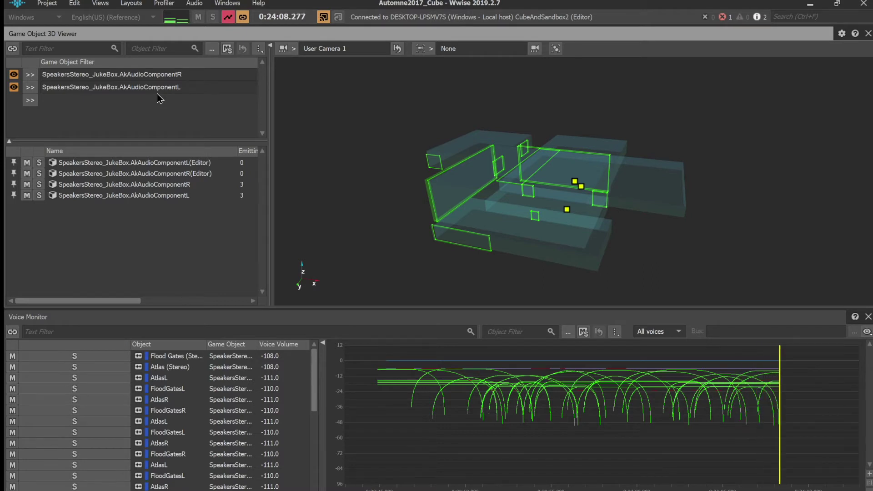
{"action": "left_click_drag", "start_coordinate": [376, 109], "coordinate": [676, 142]}
{"action": "scroll", "coordinate": [574, 157], "scroll_direction": "up", "scroll_amount": 2}
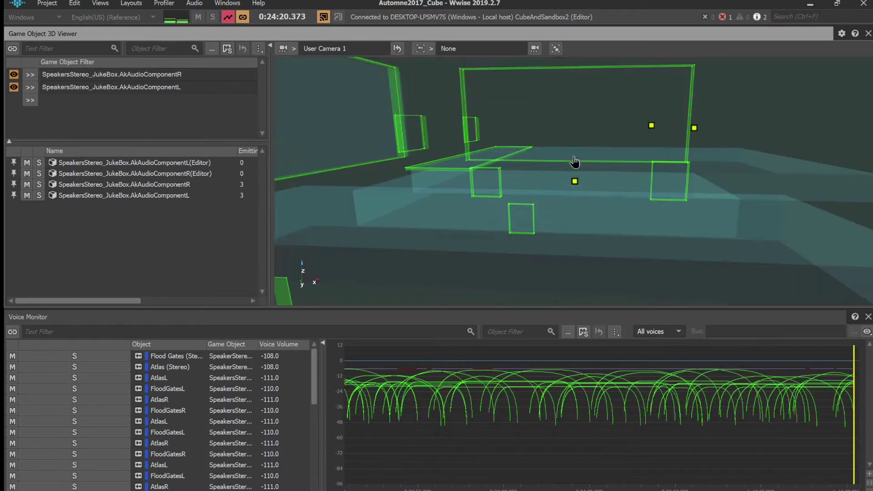
{"action": "scroll", "coordinate": [575, 158], "scroll_direction": "down", "scroll_amount": 1}
{"action": "left_click_drag", "start_coordinate": [615, 133], "coordinate": [588, 208]}
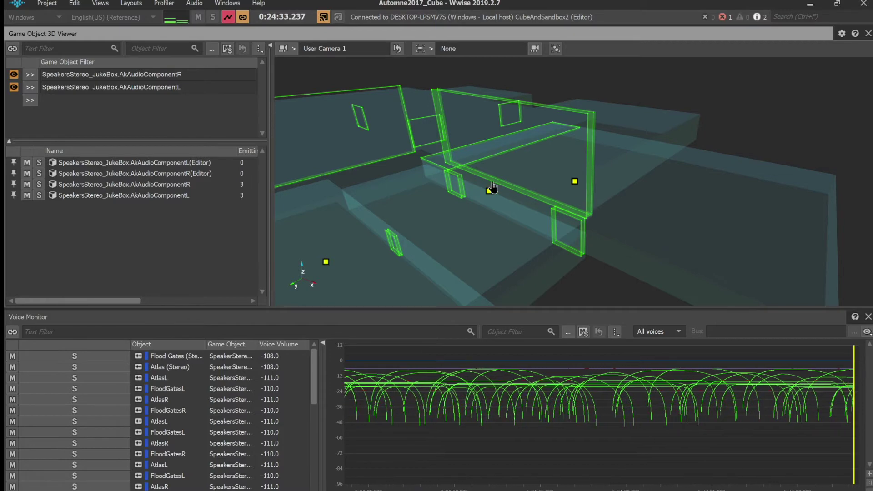
{"action": "scroll", "coordinate": [481, 187], "scroll_direction": "down", "scroll_amount": 3}
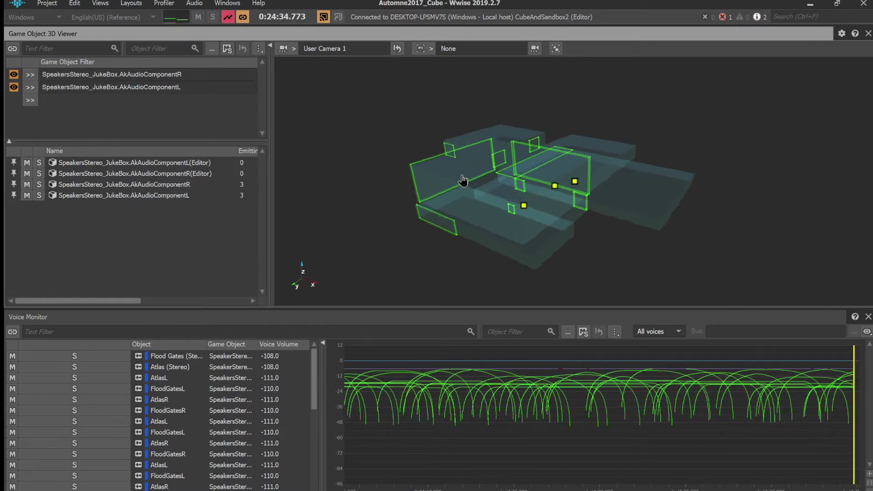
{"action": "left_click_drag", "start_coordinate": [462, 176], "coordinate": [480, 180]}
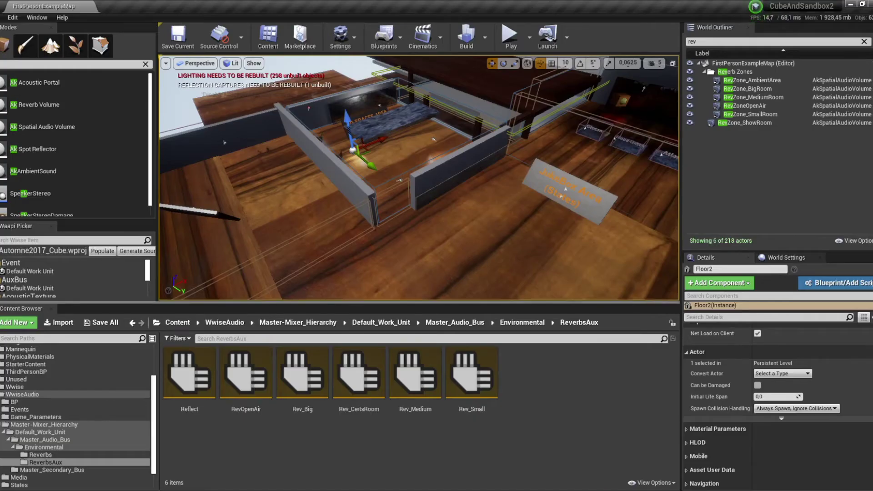
- In Unreal Editor, assign Rev_Medium as the Late Reverb aux bus of the RevZone_MediumRoom volume
{"action": "left_click_drag", "start_coordinate": [484, 253], "coordinate": [484, 253]}
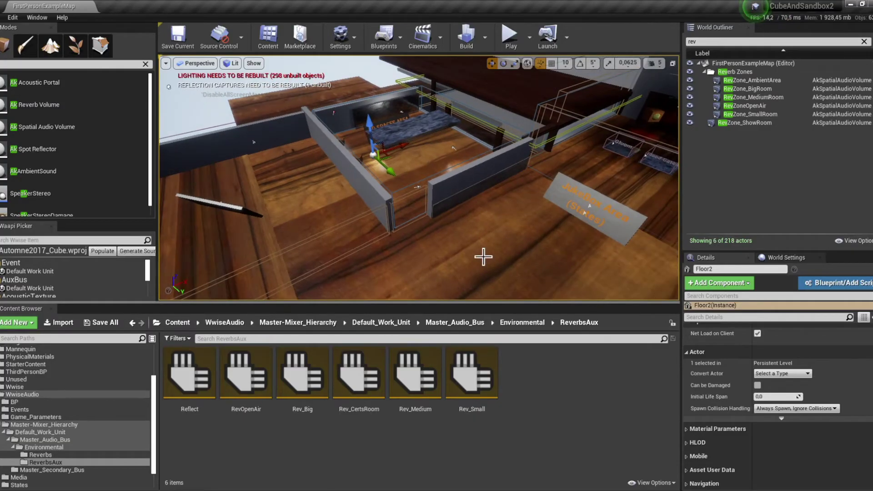
{"action": "left_click", "coordinate": [762, 97]}
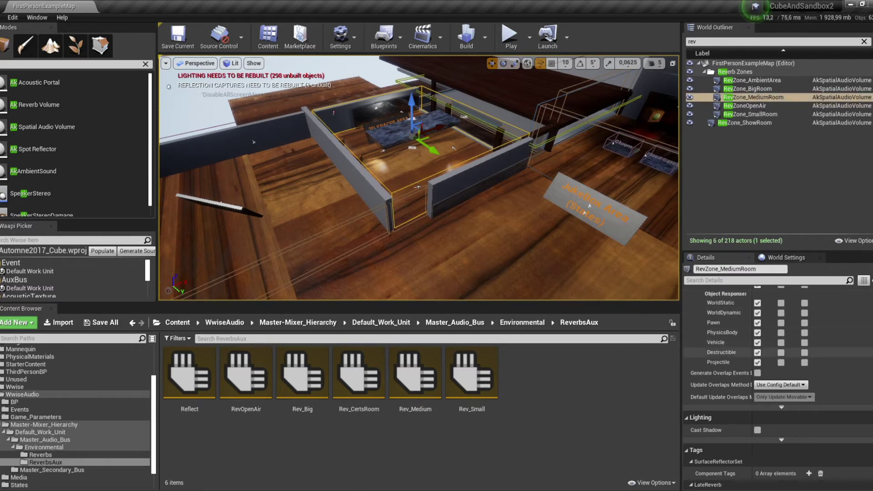
{"action": "scroll", "coordinate": [778, 387], "scroll_direction": "down", "scroll_amount": 10}
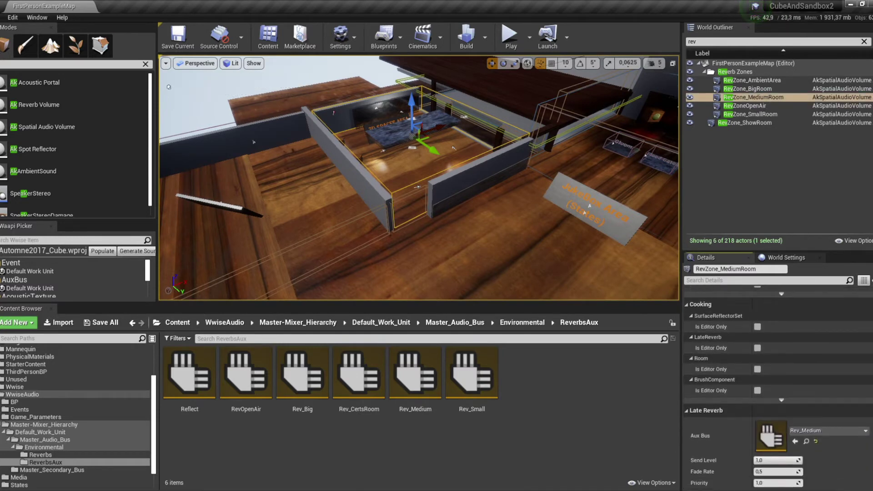
{"action": "left_click_drag", "start_coordinate": [411, 189], "coordinate": [432, 190], "text": "alt"}
{"action": "key", "text": "w"}
{"action": "mouse_move", "coordinate": [377, 246]}
{"action": "right_mouse_down"}
{"action": "mouse_move", "coordinate": [346, 244]}
{"action": "mouse_move", "coordinate": [387, 227]}
{"action": "mouse_move", "coordinate": [377, 246]}
{"action": "right_mouse_up"}
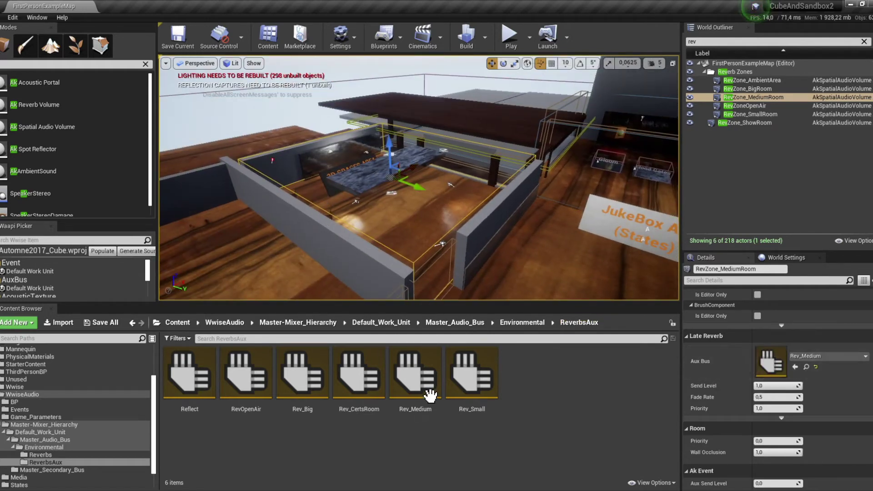
{"action": "left_click_drag", "start_coordinate": [430, 396], "coordinate": [774, 373]}
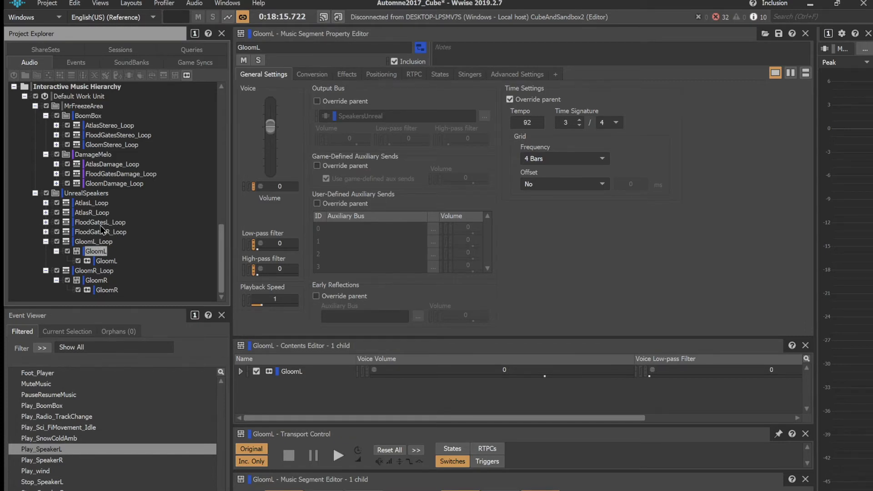
- In Wwise, examine the output bus and game-defined auxiliary sends of both Gloom playlist containers under UnrealSpeakers
{"action": "key", "text": "Up"}
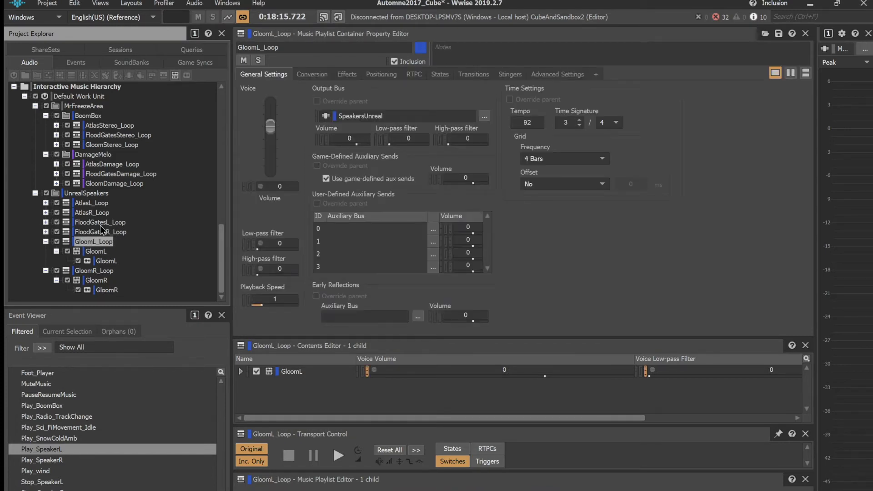
{"action": "left_click", "coordinate": [94, 270]}
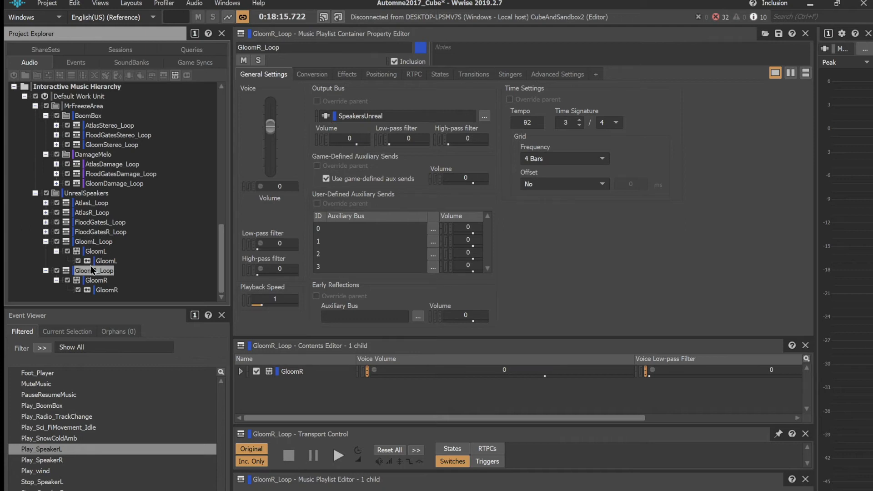
{"action": "left_click", "coordinate": [93, 242]}
{"action": "left_click", "coordinate": [103, 290], "text": "shift"}
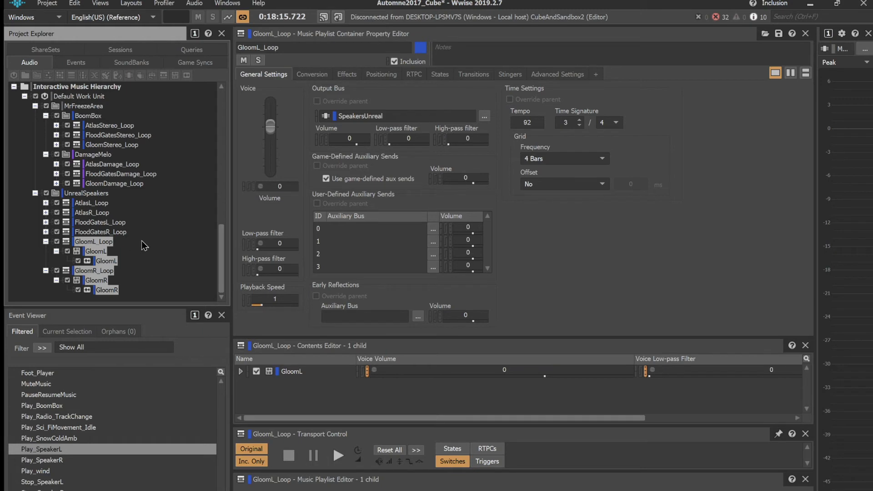
{"action": "left_click", "coordinate": [107, 241]}
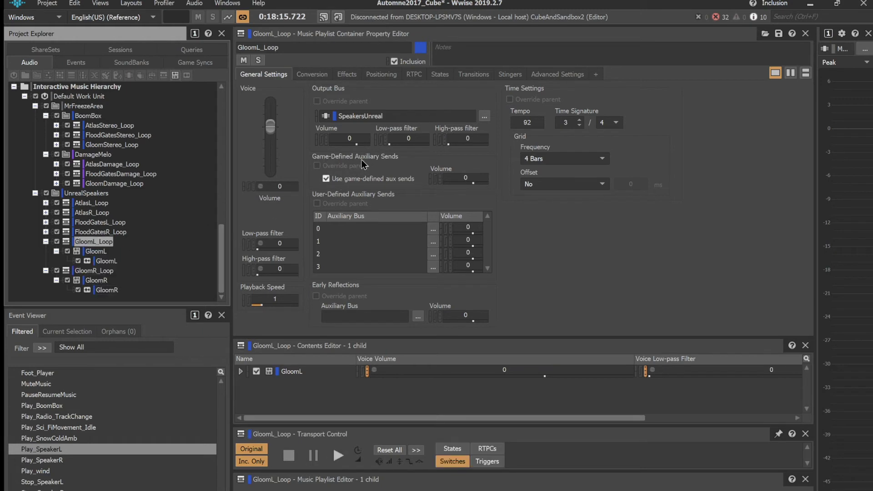
{"action": "left_click", "coordinate": [103, 270]}
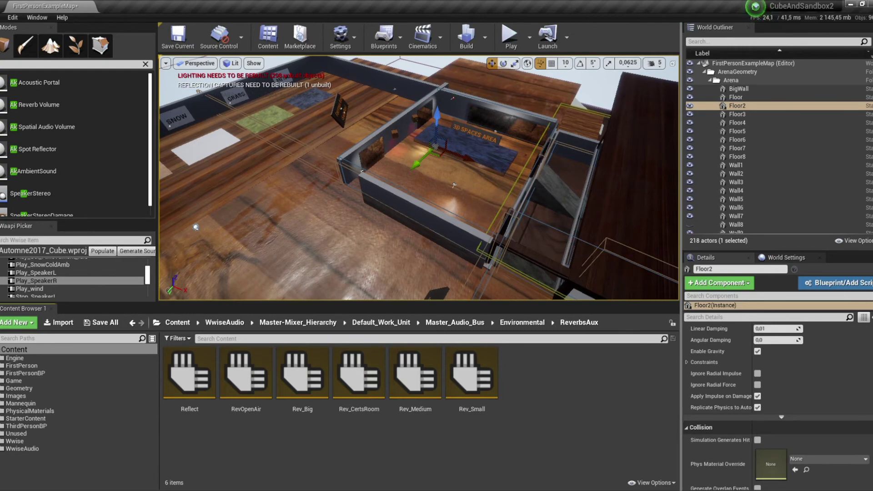
- In Unreal Editor, inspect the medium room's stereo speaker actor and the Late Reverb settings of RevZone_MediumRoom
{"action": "left_click", "coordinate": [407, 144]}
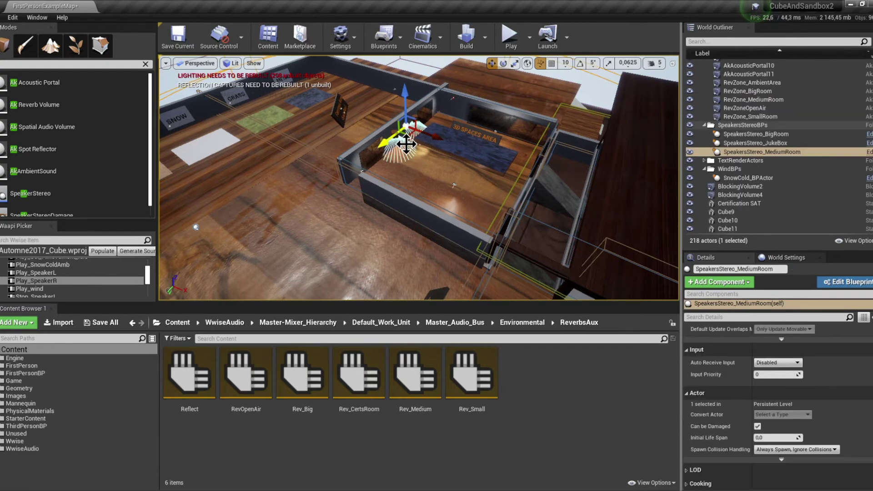
{"action": "left_click", "coordinate": [371, 181]}
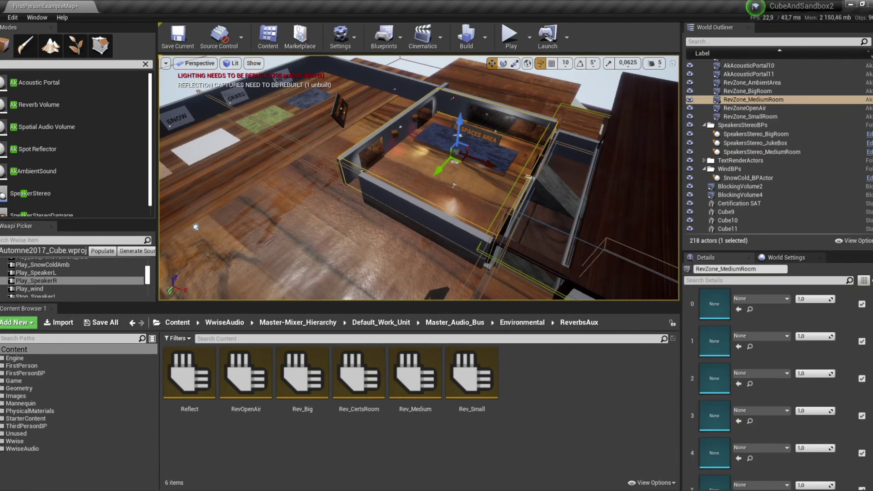
{"action": "scroll", "coordinate": [777, 386], "scroll_direction": "down", "scroll_amount": 10}
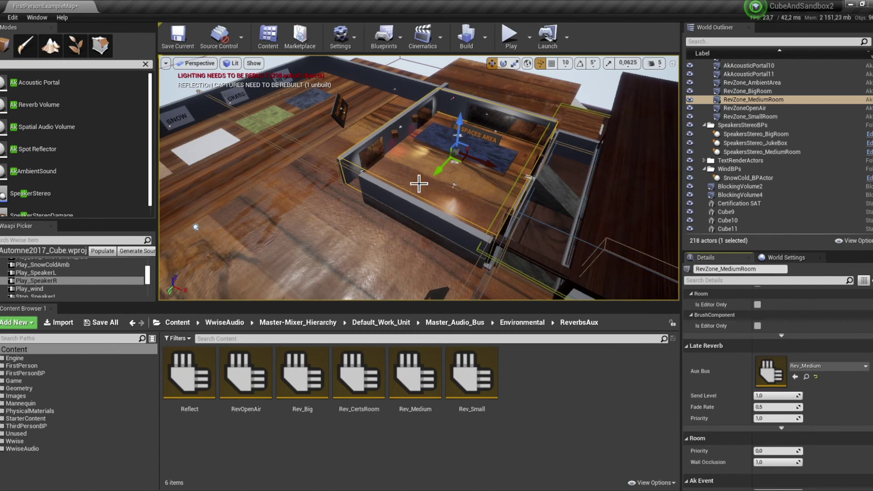
{"action": "key", "text": "w"}
{"action": "right_click_drag", "start_coordinate": [454, 186], "coordinate": [424, 157]}
{"action": "right_click_drag", "start_coordinate": [483, 200], "coordinate": [496, 205]}
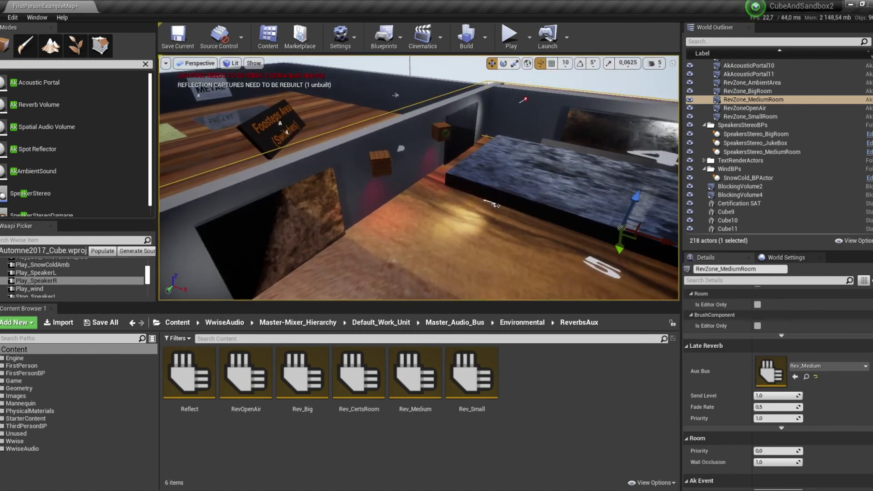
{"action": "left_click", "coordinate": [384, 165]}
- Play-test the level by running the character into the 3D Spaces Area and around its wall-mounted speakers, ending the play session
{"action": "key", "text": "alt+p"}
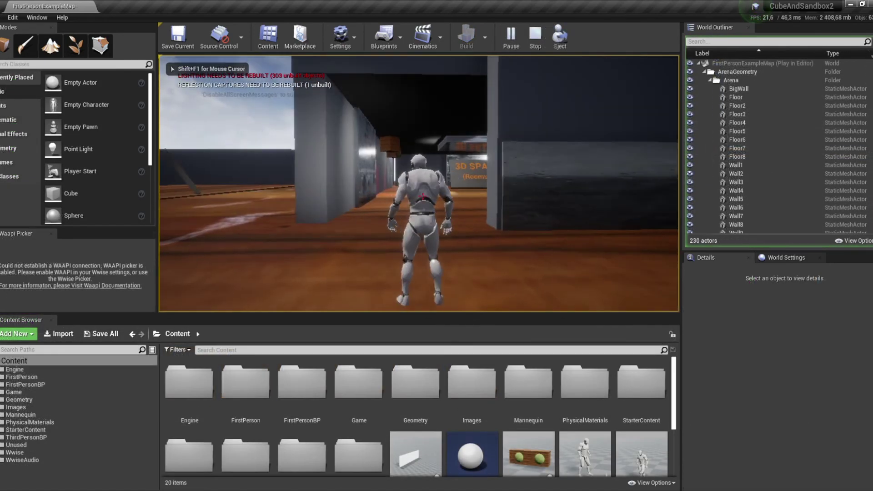
{"action": "key", "text": "s"}
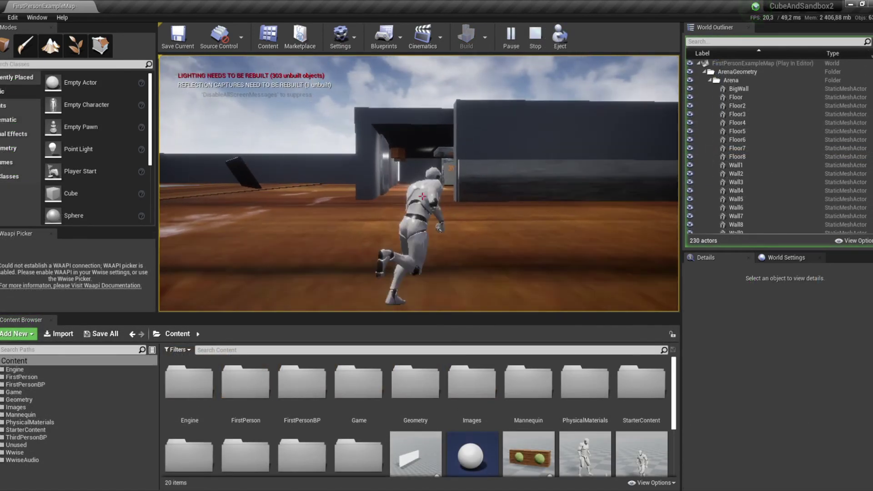
{"action": "key", "text": "w"}
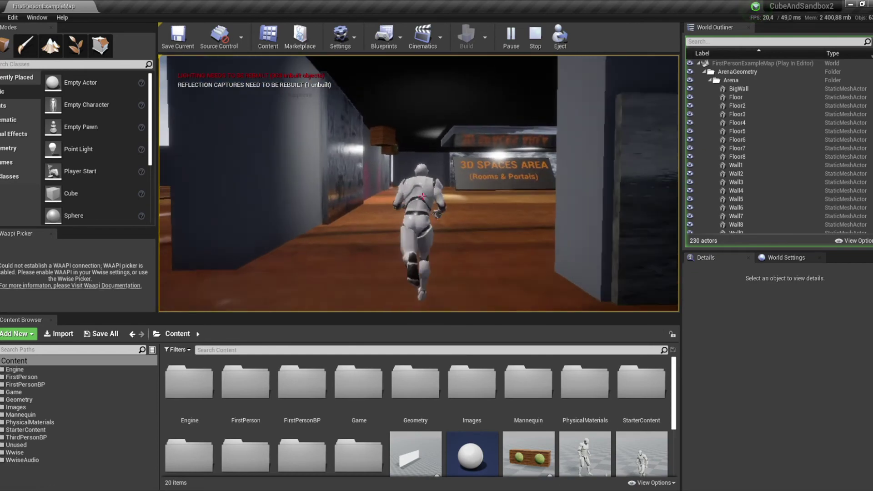
{"action": "key", "text": "d"}
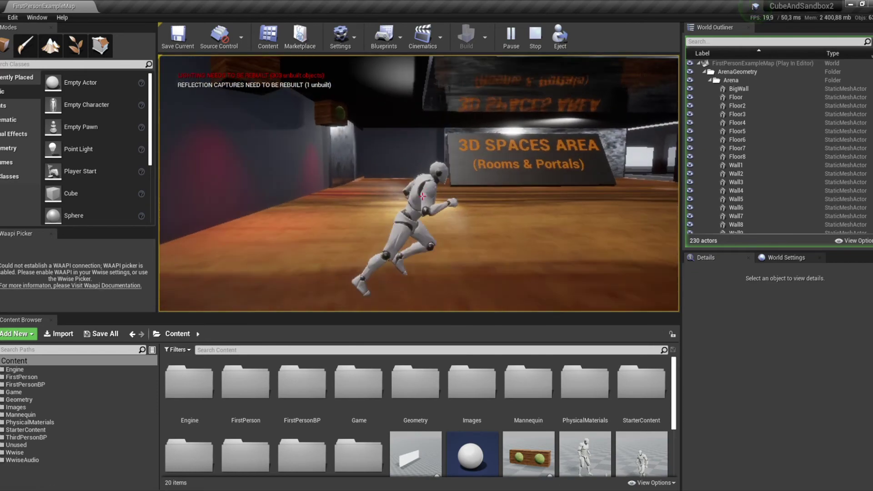
{"action": "key", "text": "w"}
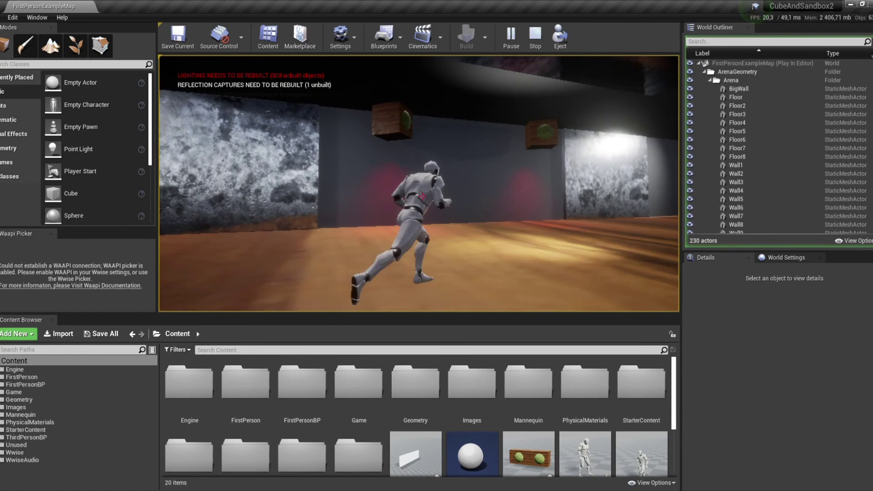
{"action": "key", "text": "w"}
{"action": "key", "text": "a"}
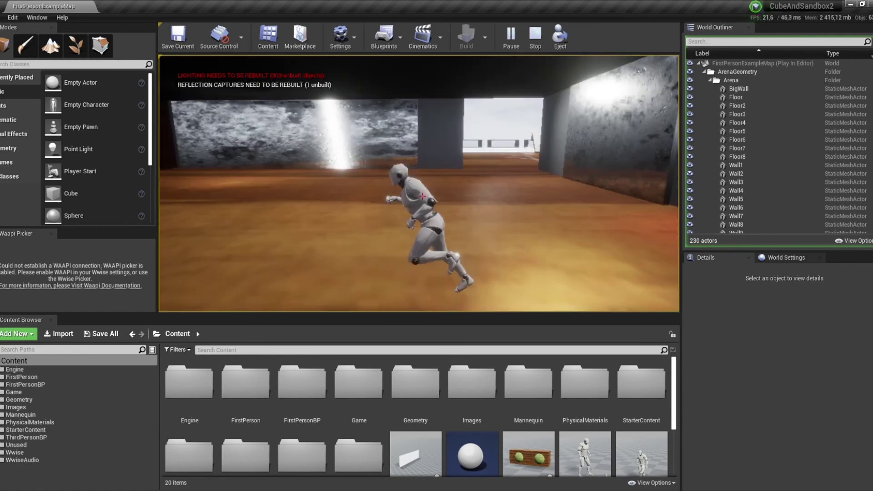
{"action": "key", "text": "w"}
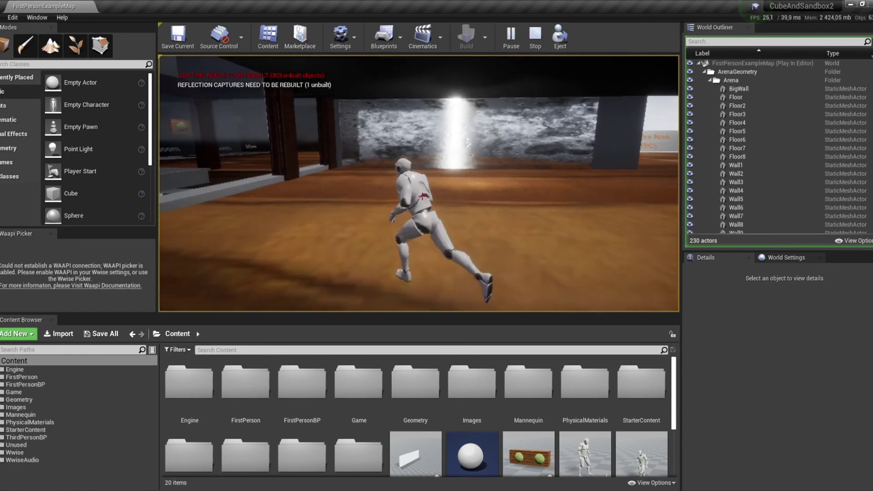
{"action": "key", "text": "a"}
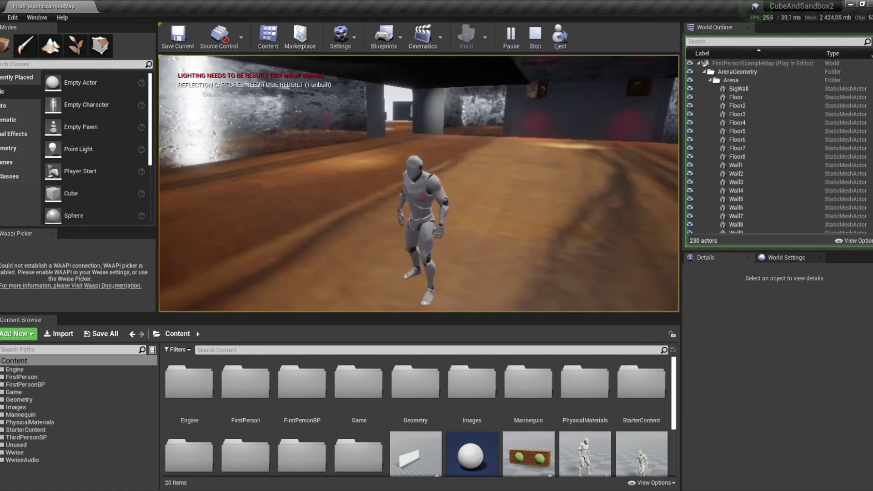
{"action": "key", "text": "w"}
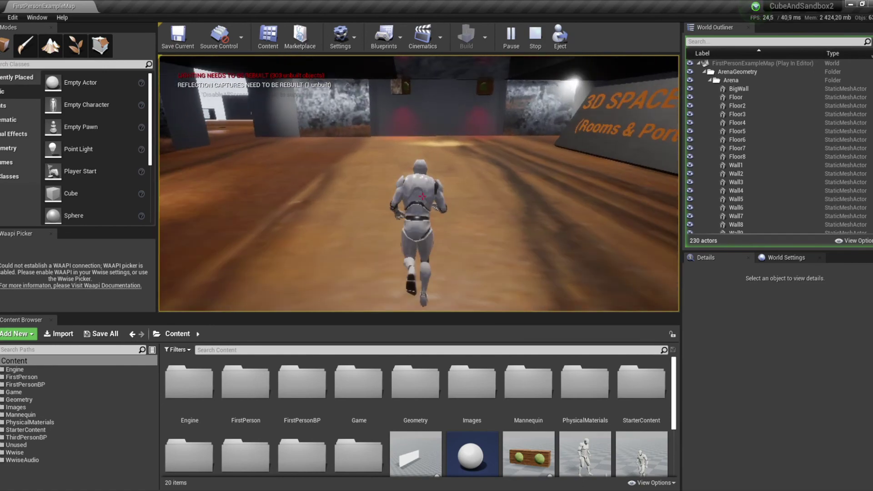
{"action": "key", "text": "Escape"}
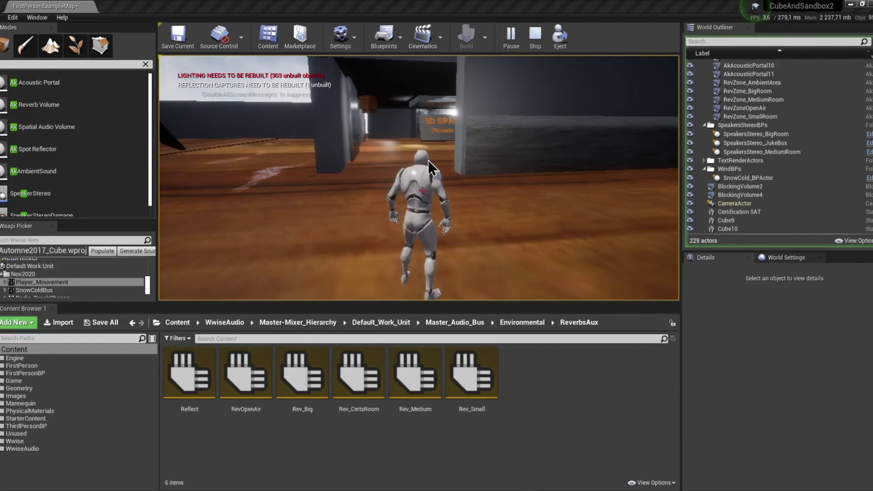
- Start another play session in the editor and run the character toward the entrance of the 3D Spaces Area
{"action": "key", "text": "alt+p"}
{"action": "key", "text": "w"}
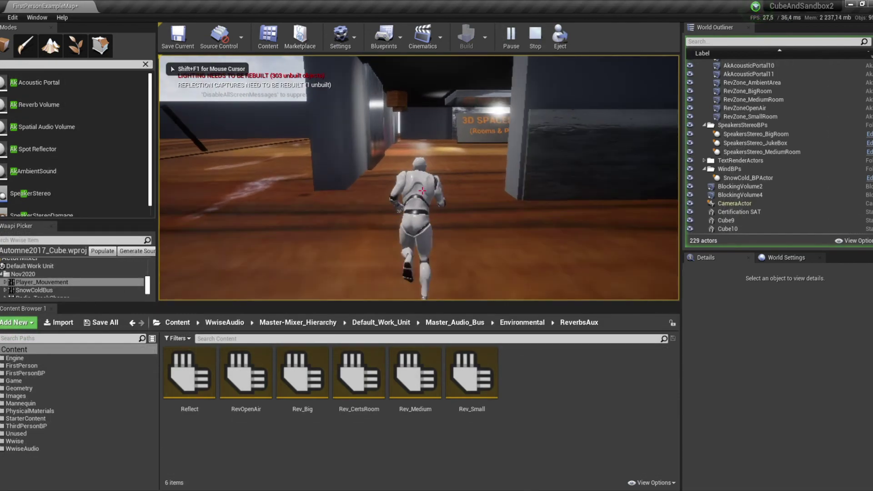